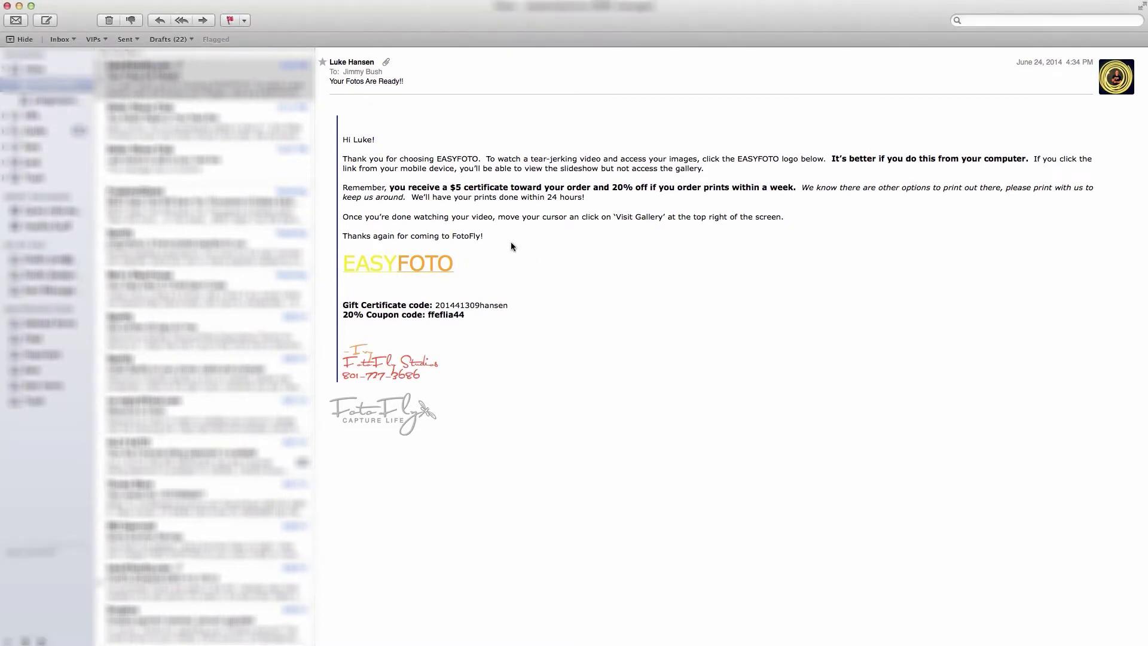
# Step: Select the name in the email greeting, then launch the slideshow from the EASYFOTO logo
pyautogui.moveTo(373, 139); pyautogui.dragTo(353, 139)
pyautogui.click(361, 141)
pyautogui.doubleClick(364, 141)
pyautogui.click(390, 265)
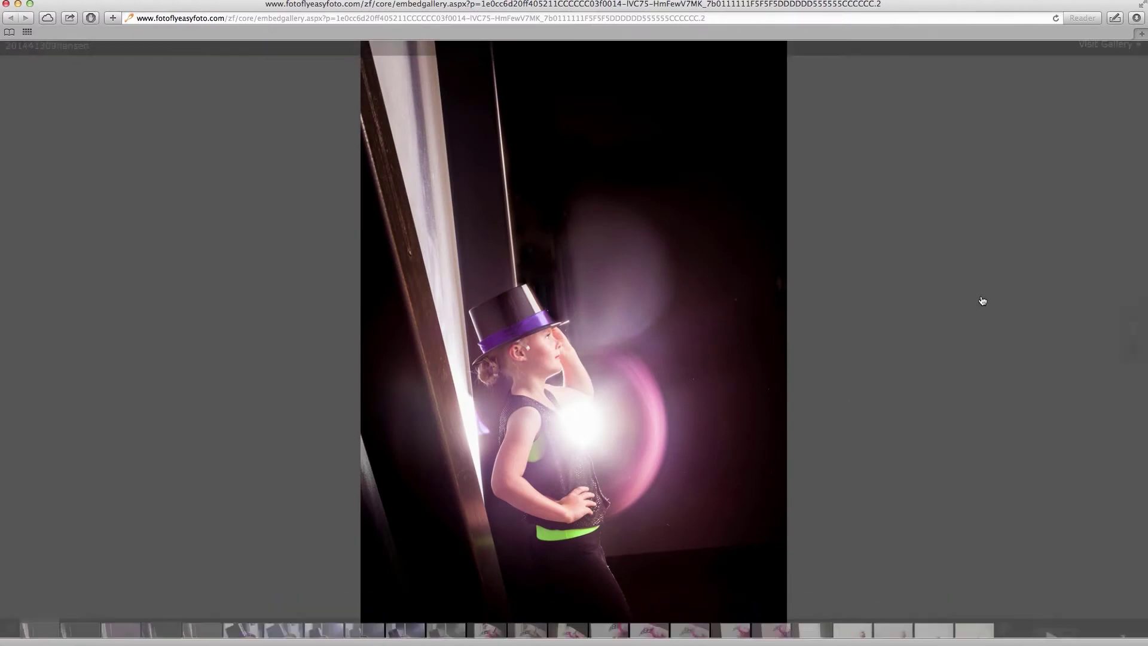
# Step: Open the full 57-photo gallery in a new tab from Visit Gallery
pyautogui.click(1093, 51)
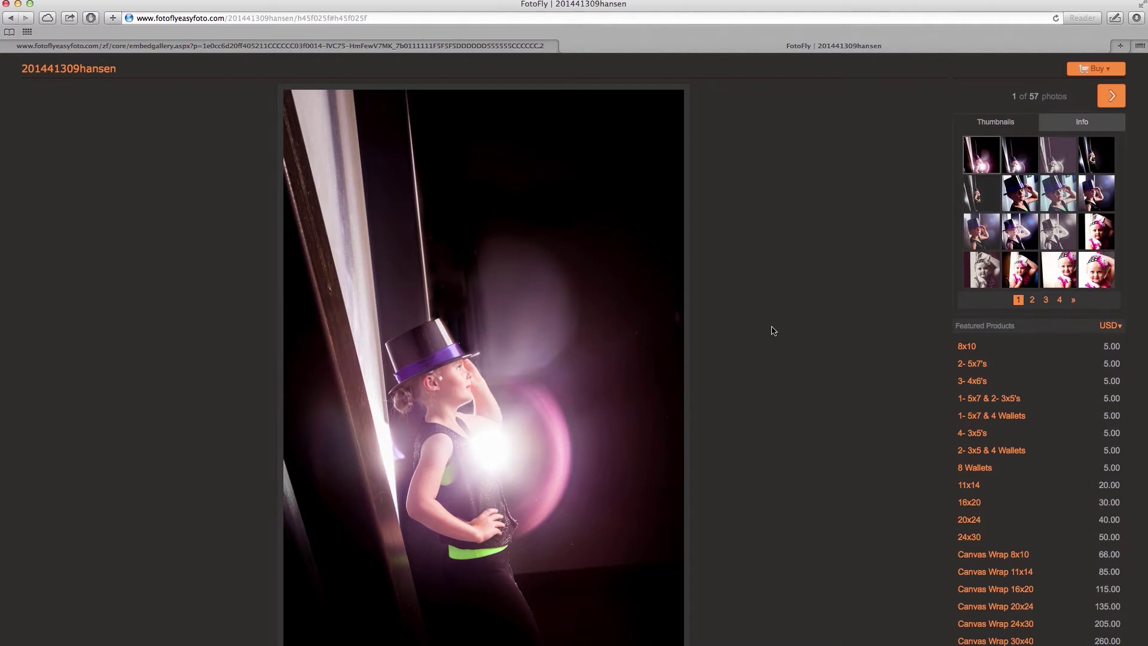
# Step: Add a 2- 5x7's print of the third photo to the cart
pyautogui.press('Right')
pyautogui.press('Right')
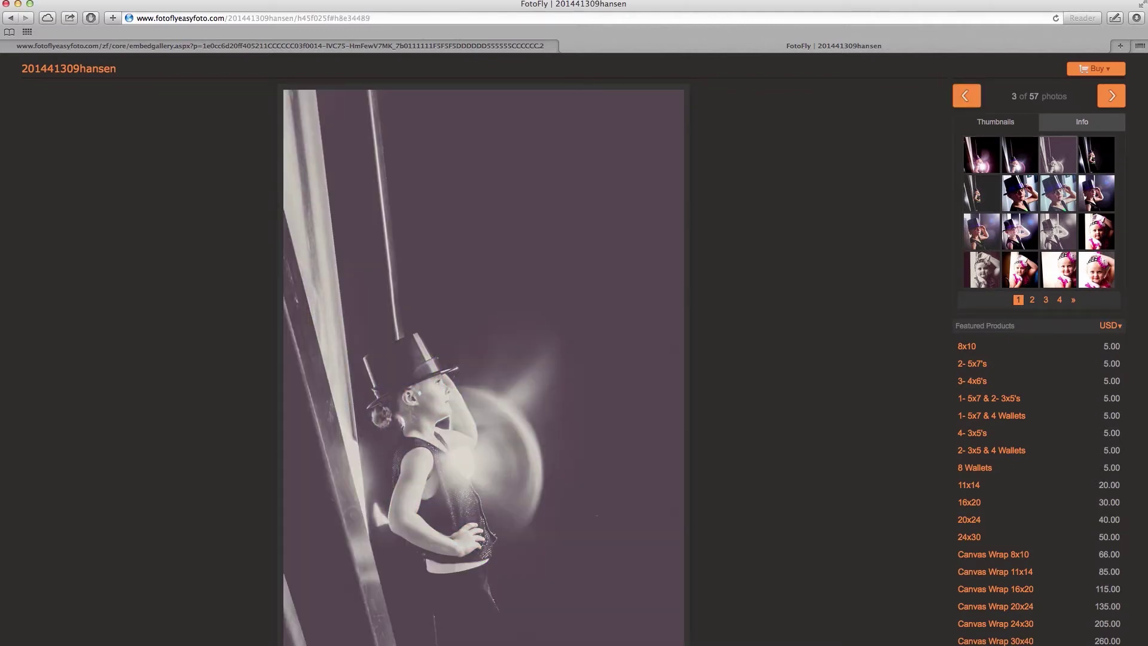
pyautogui.press('Right')
pyautogui.press('Right')
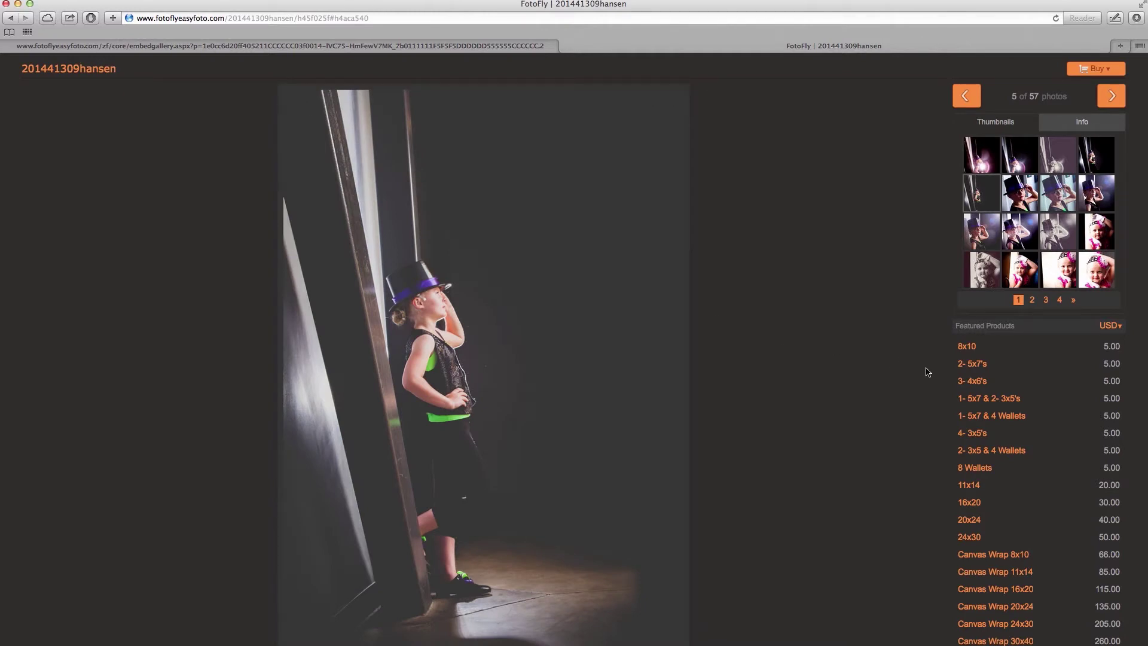
pyautogui.click(978, 365)
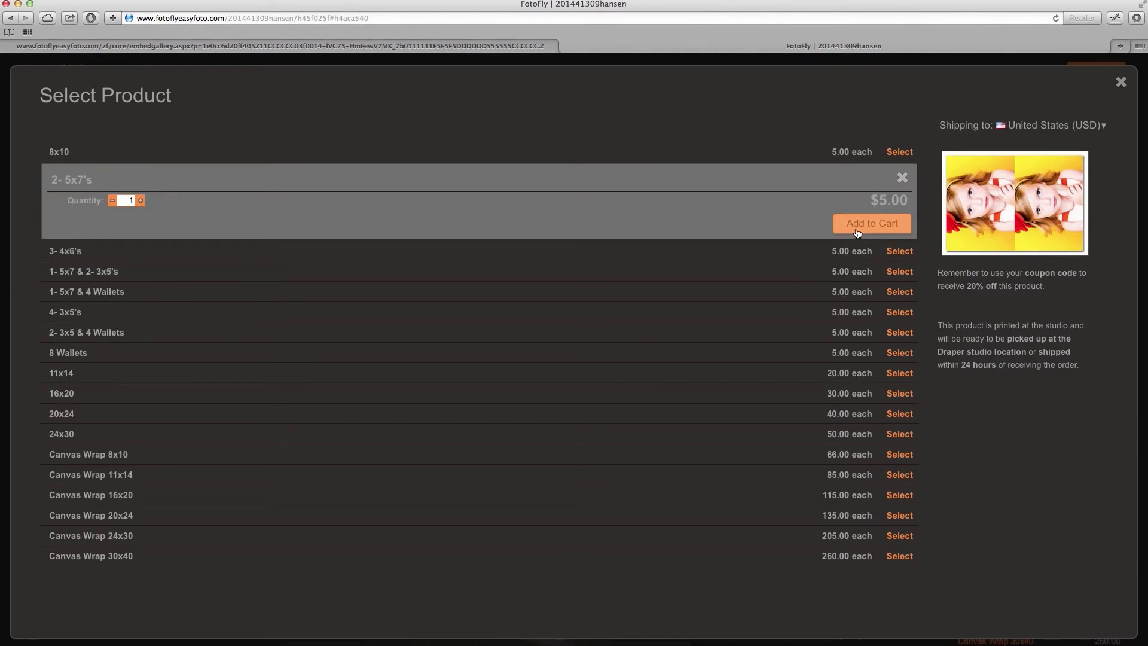
pyautogui.click(857, 225)
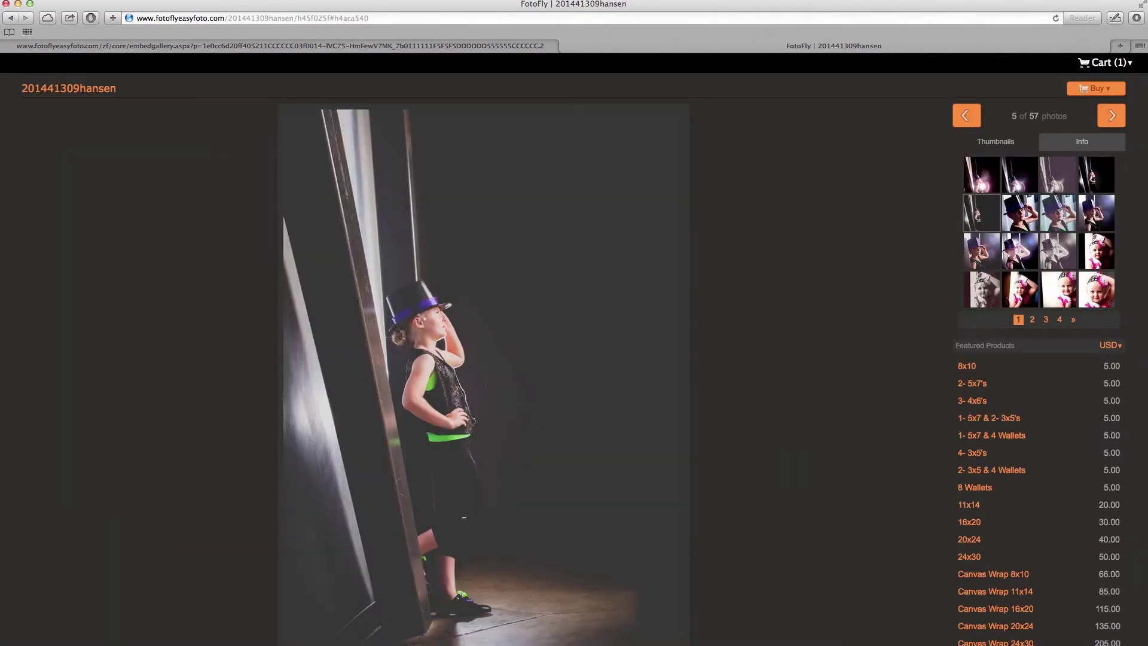
# Step: Add a 16x20 print of photo 7 to the cart, bringing it to 10 items
pyautogui.press('Right')
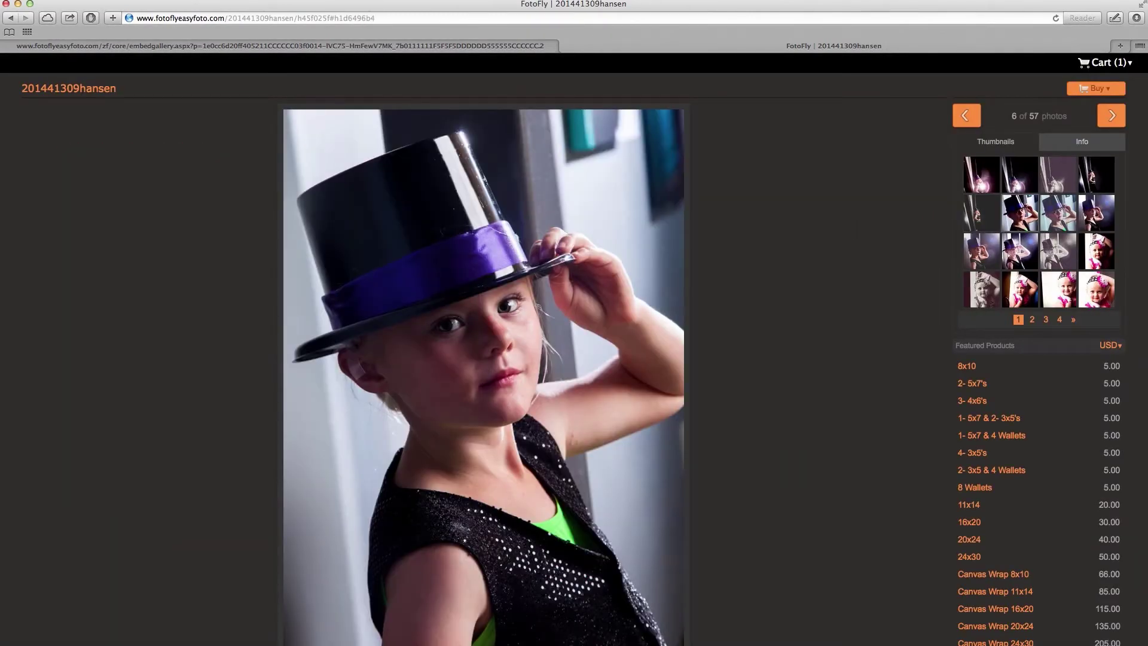
pyautogui.press('Right')
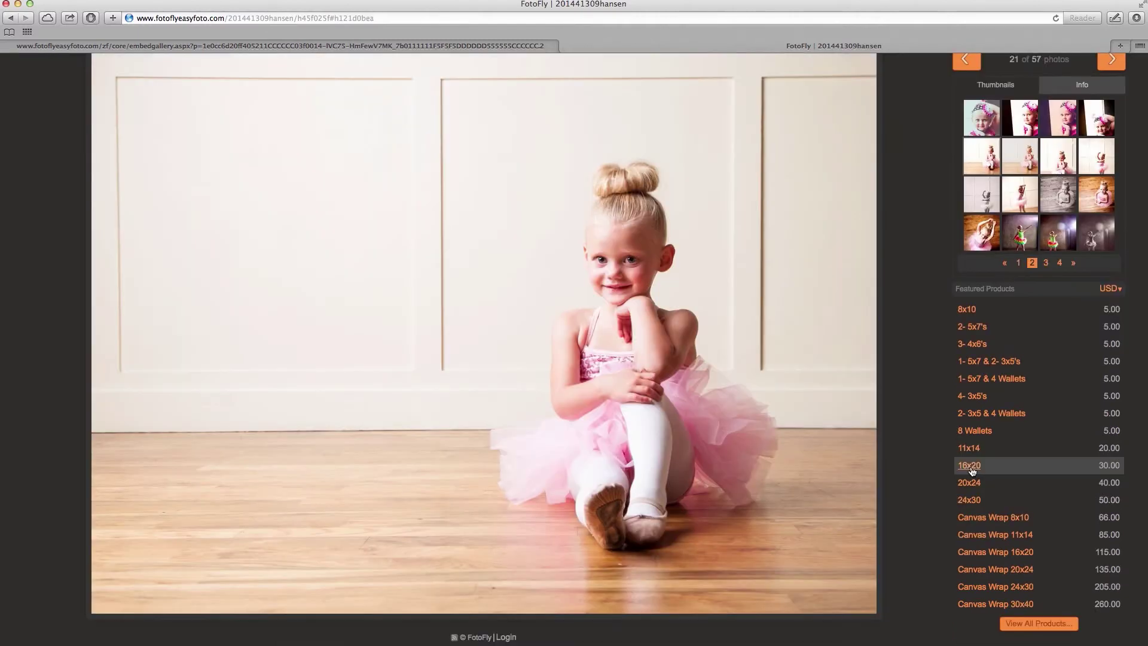
pyautogui.click(969, 464)
pyautogui.click(875, 384)
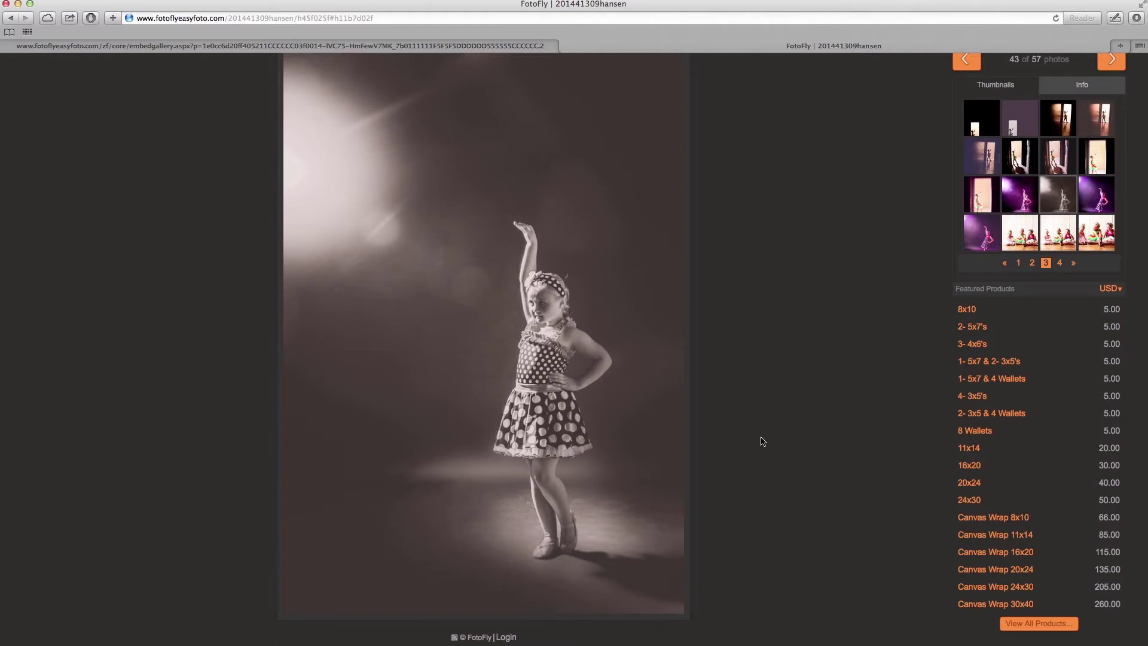
pyautogui.click(999, 589)
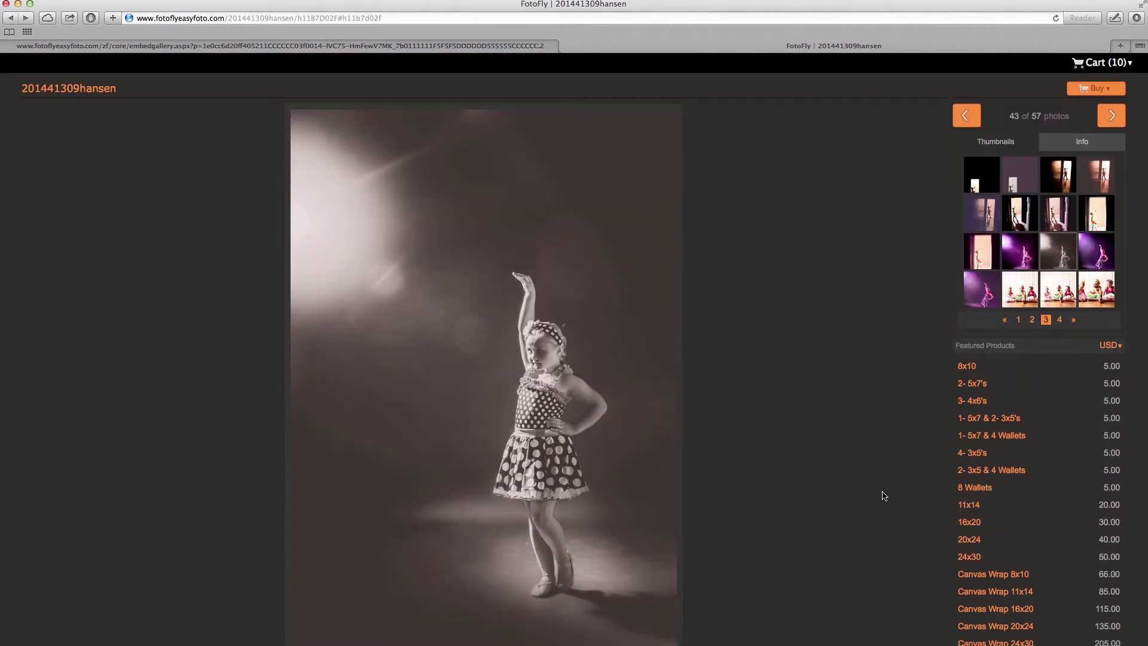
# Step: Review the ten-print $135.00 cart on the full cart page and start checkout
pyautogui.click(1101, 64)
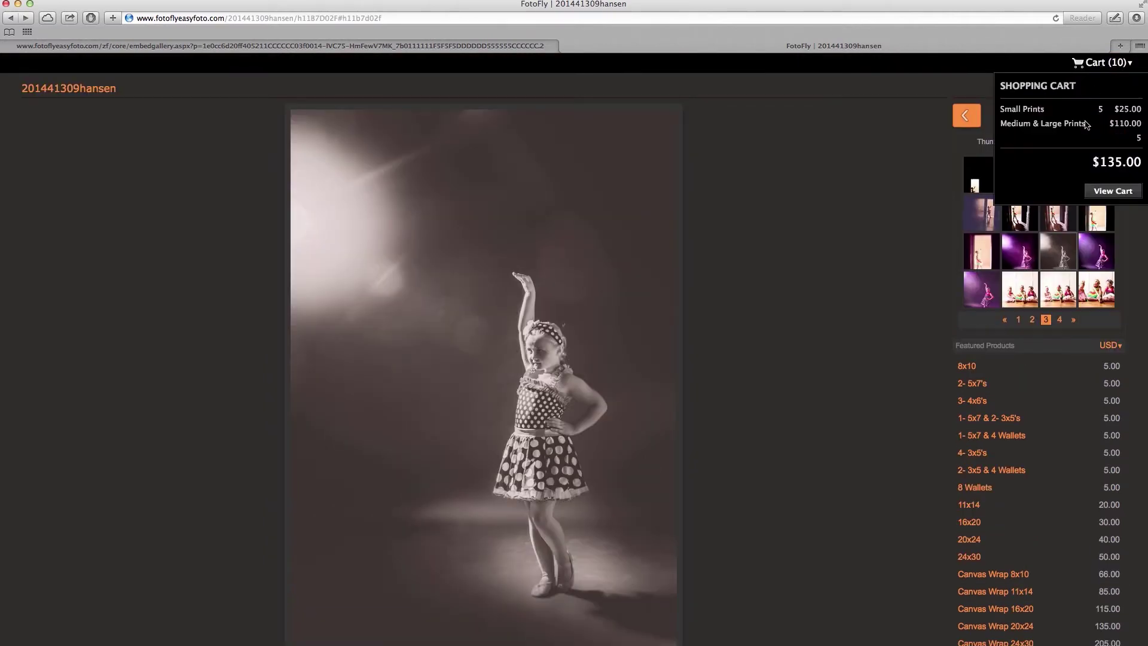
pyautogui.click(1109, 191)
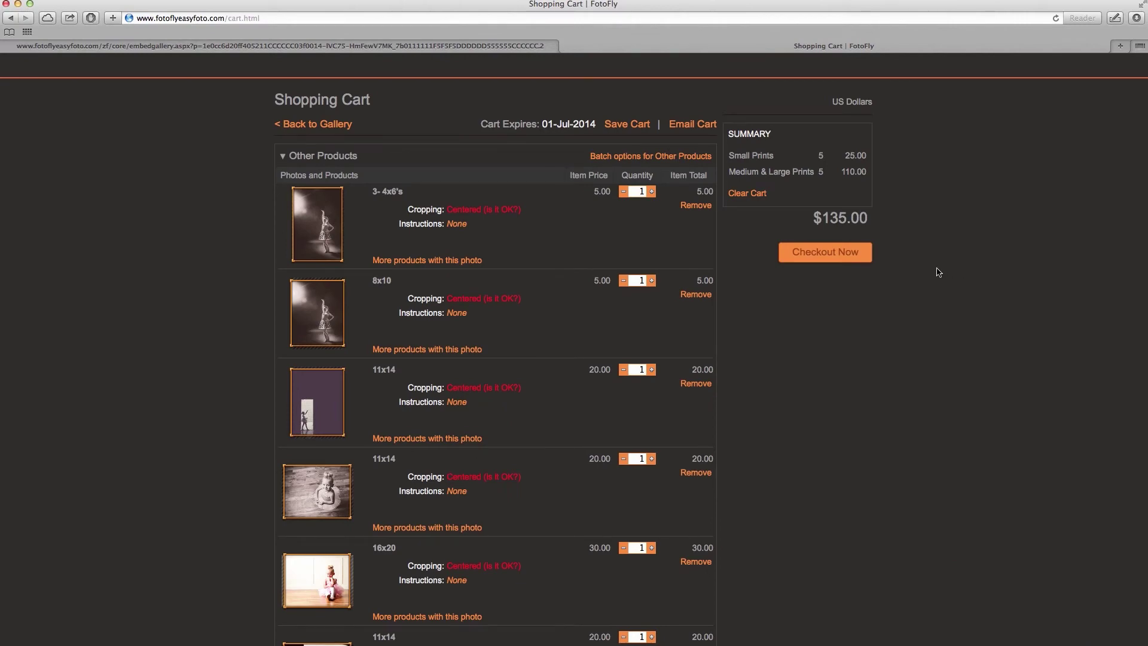
pyautogui.scroll(-6, 772, 404)
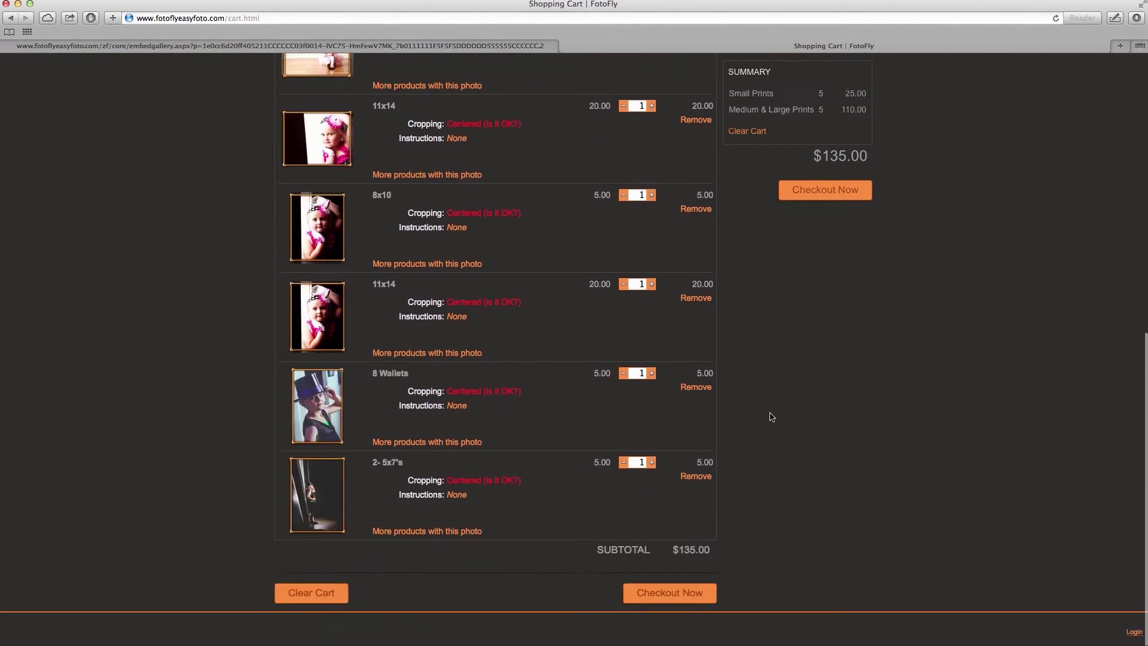
pyautogui.click(666, 595)
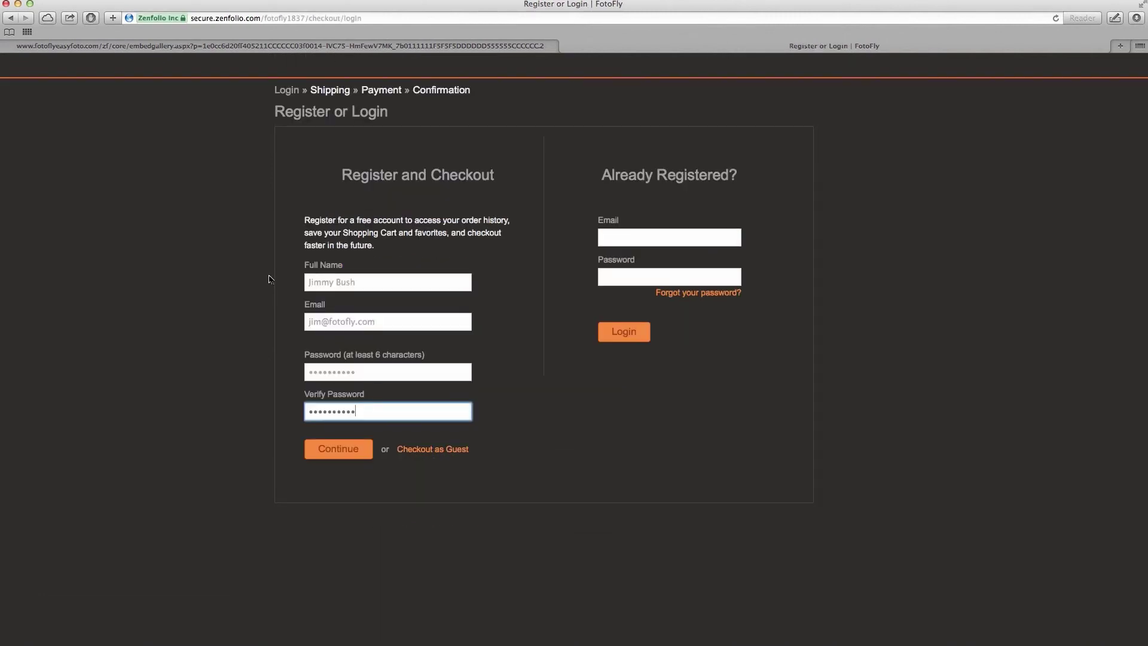
# Step: Submit the Zenfolio registration and continue to the shipping address form
pyautogui.click(332, 455)
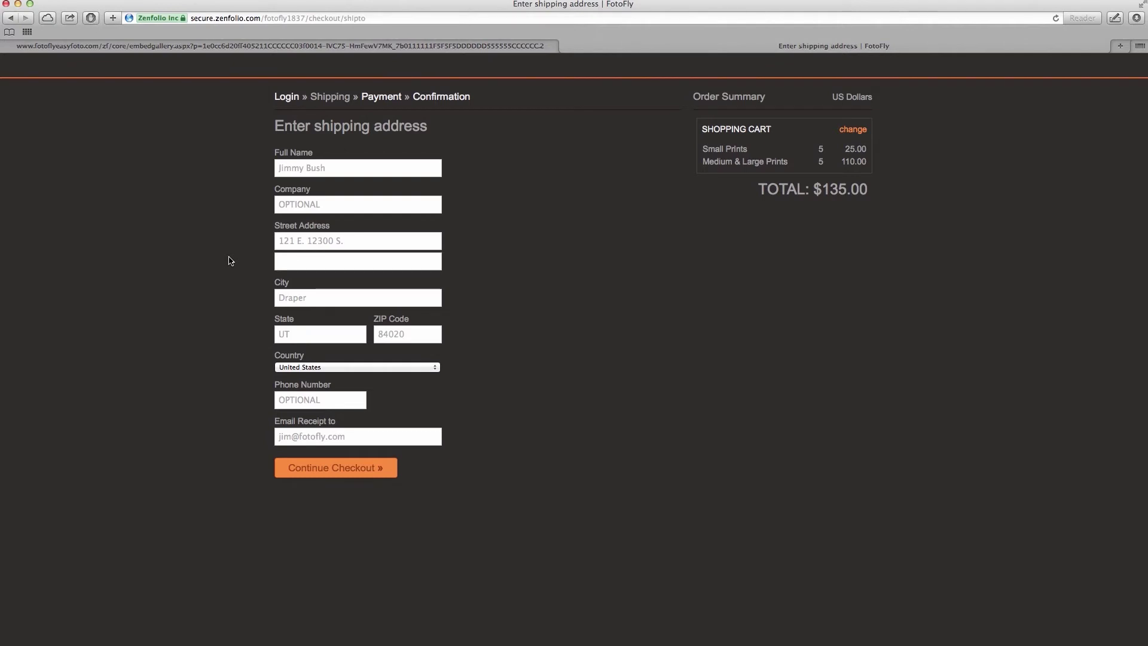
pyautogui.click(327, 473)
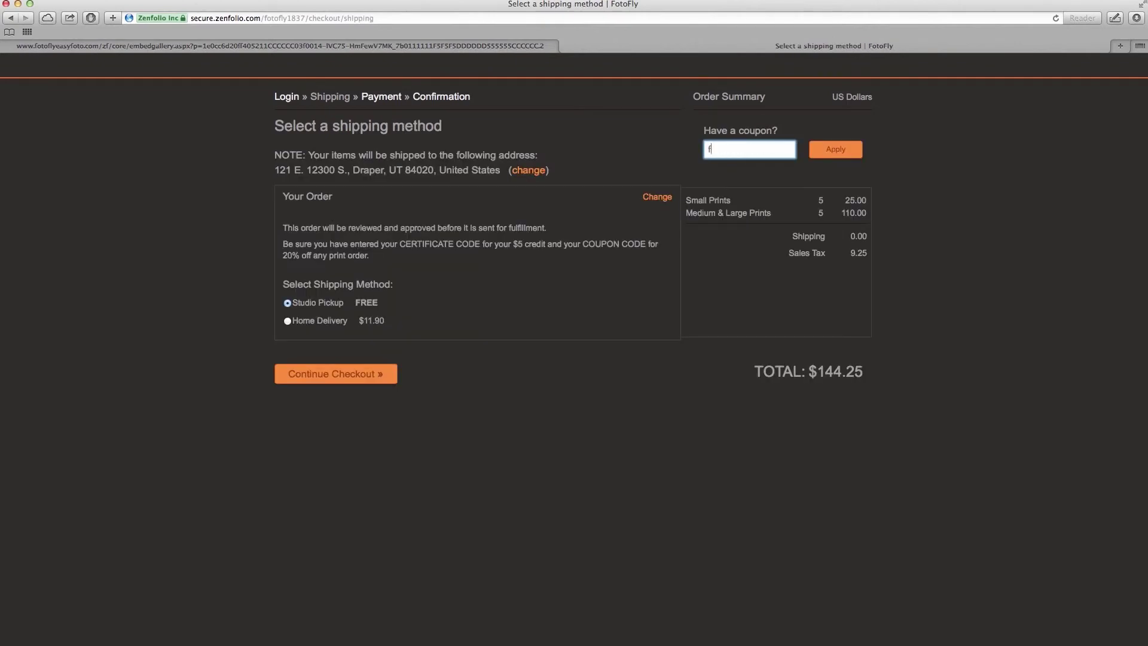
pyautogui.click(822, 153)
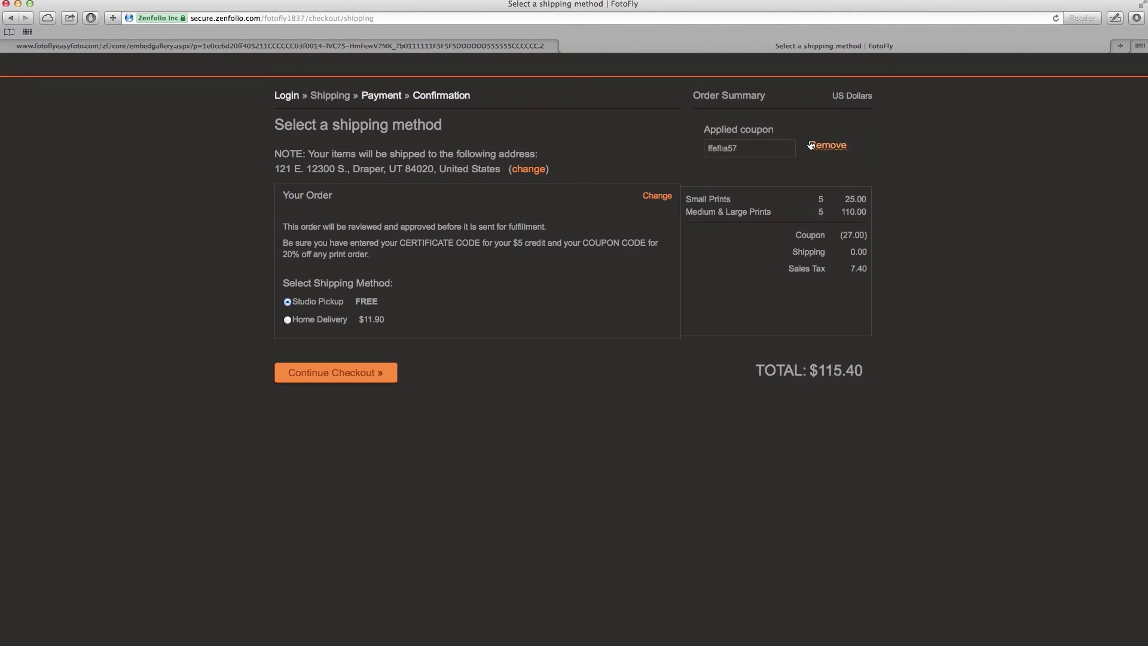
pyautogui.moveTo(834, 236); pyautogui.dragTo(866, 238)
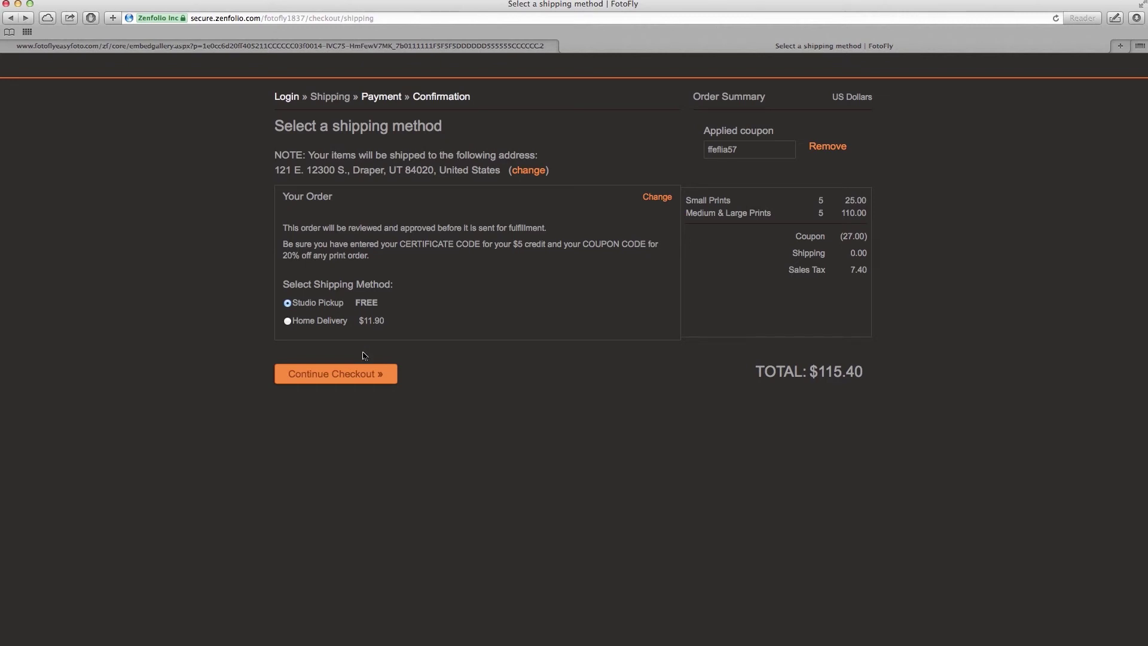
pyautogui.click(327, 376)
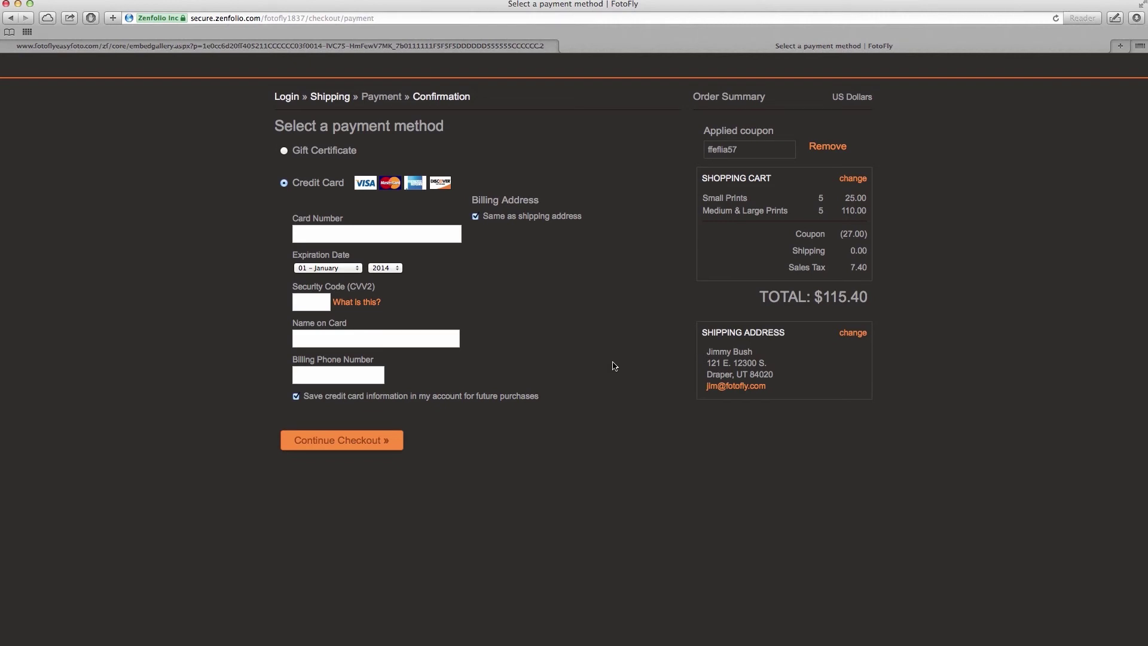
# Step: Apply the $5.00 gift certificate and enter card details, leaving $110.40 to charge
pyautogui.click(284, 149)
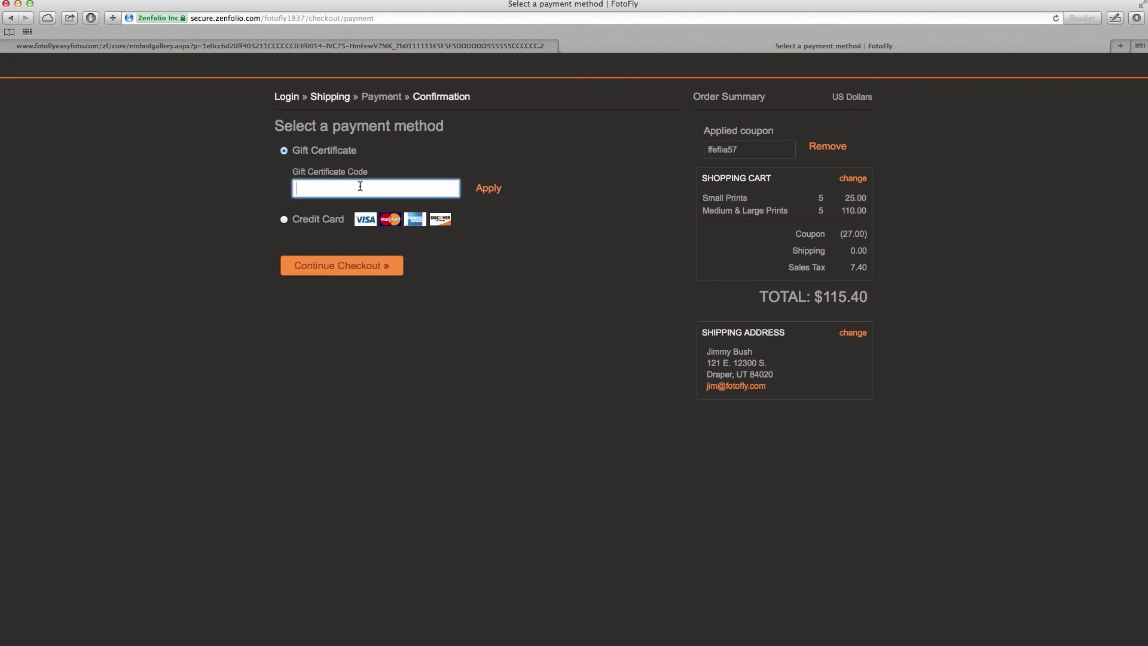
pyautogui.click(483, 190)
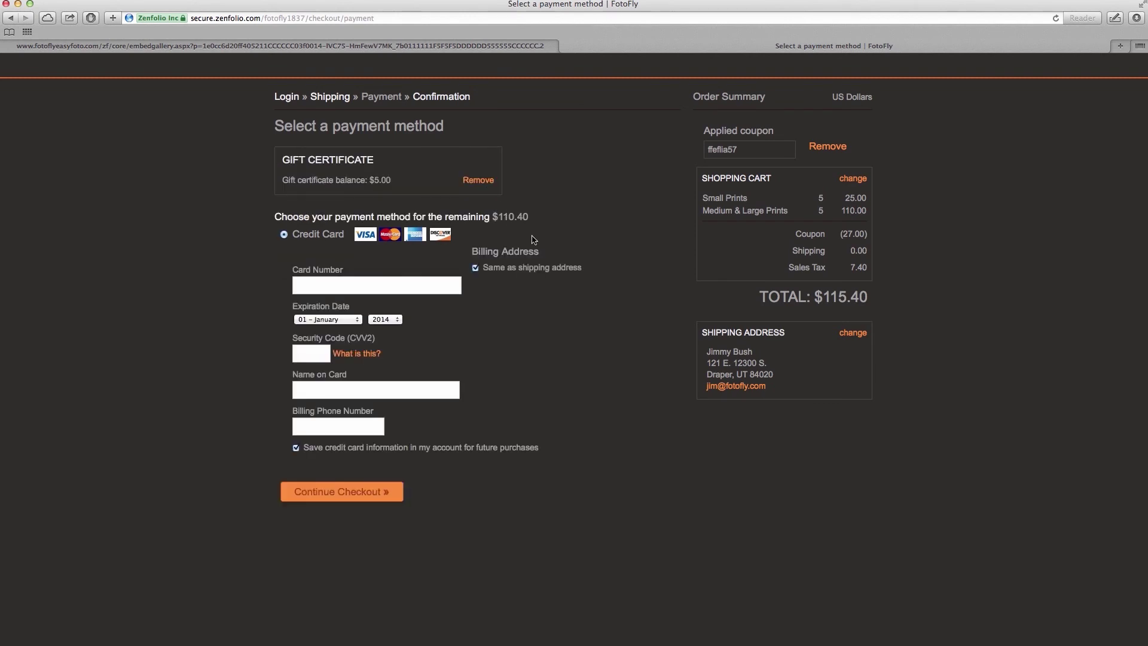
pyautogui.click(351, 499)
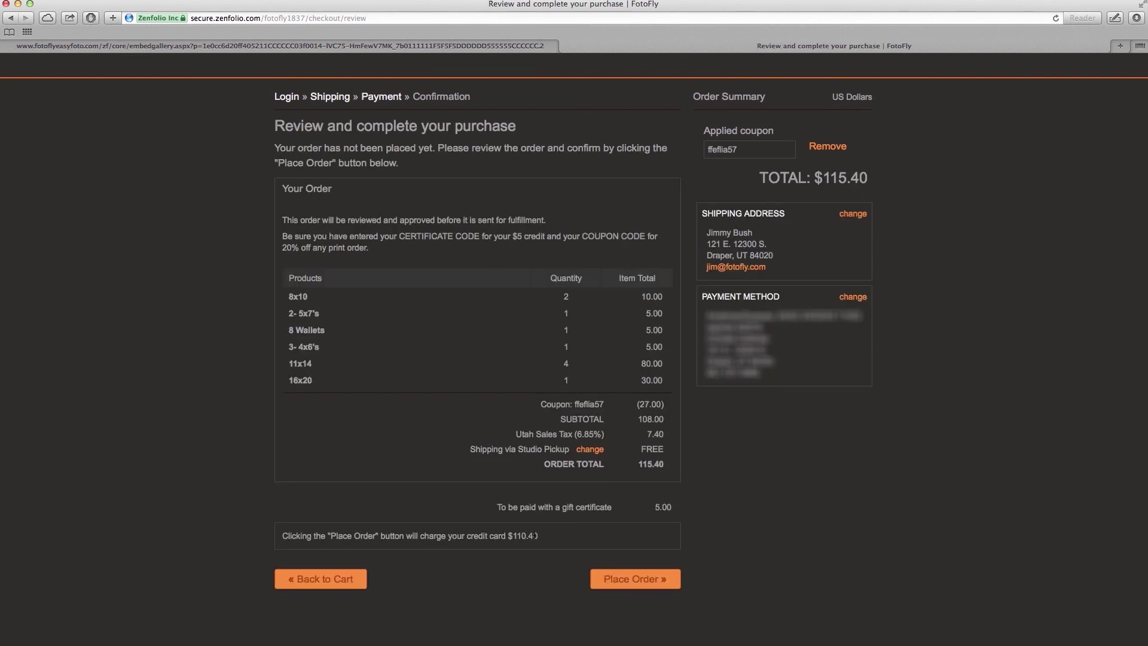
pyautogui.click(633, 581)
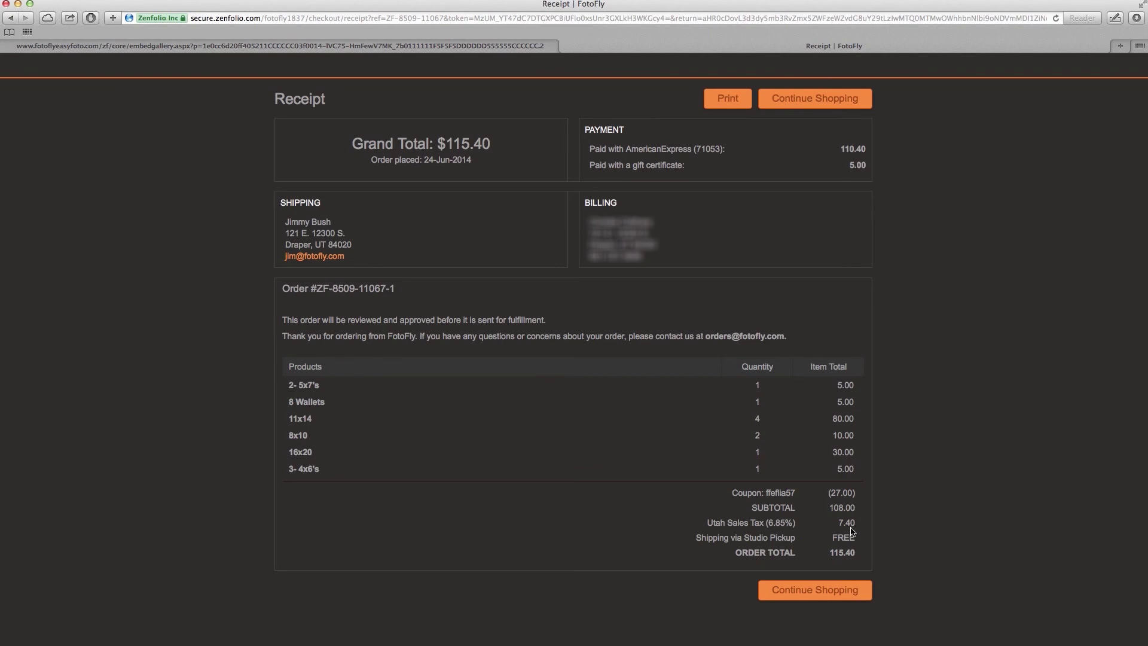
pyautogui.click(817, 100)
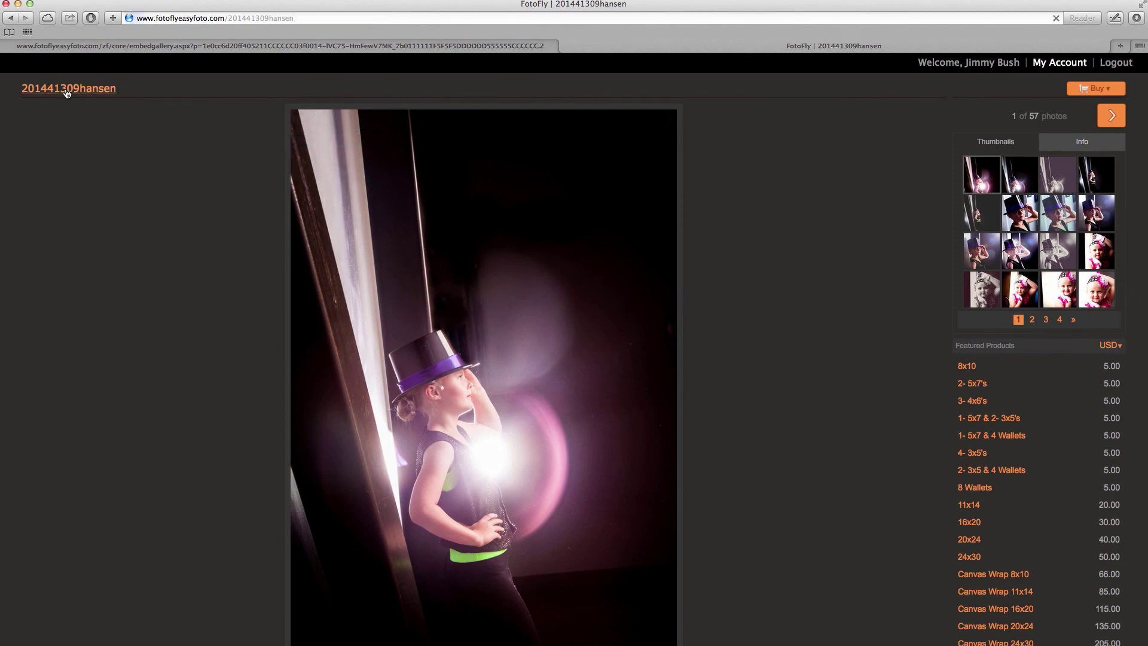
# Step: Select all 57 photos in the thumbnail view and download them
pyautogui.click(66, 94)
pyautogui.click(925, 94)
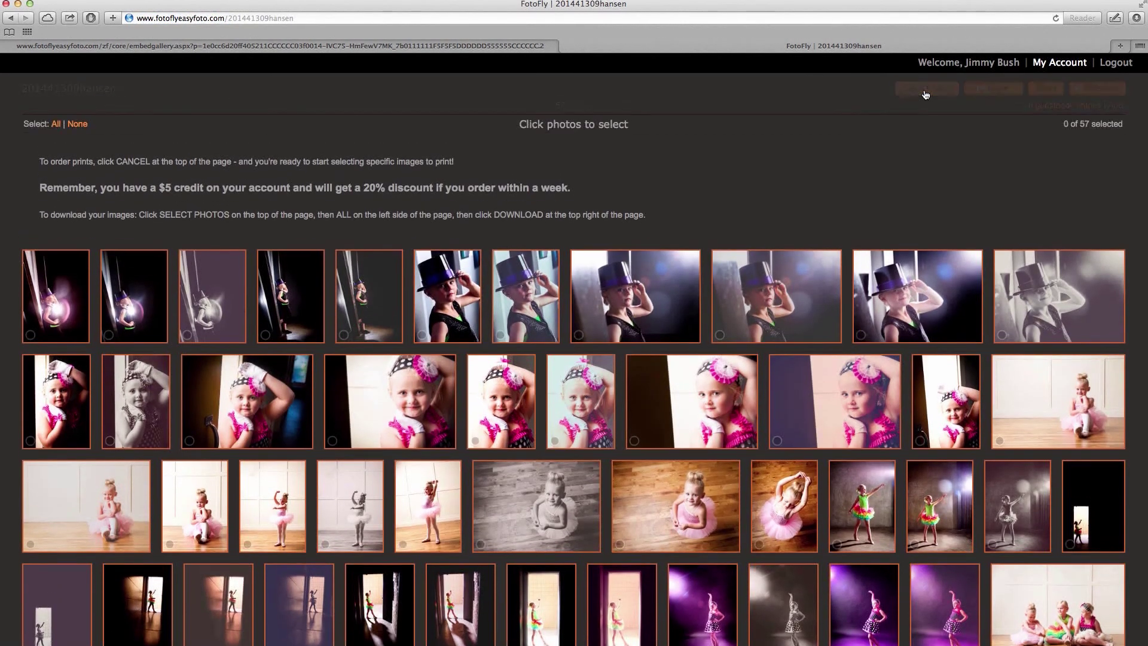
pyautogui.click(57, 124)
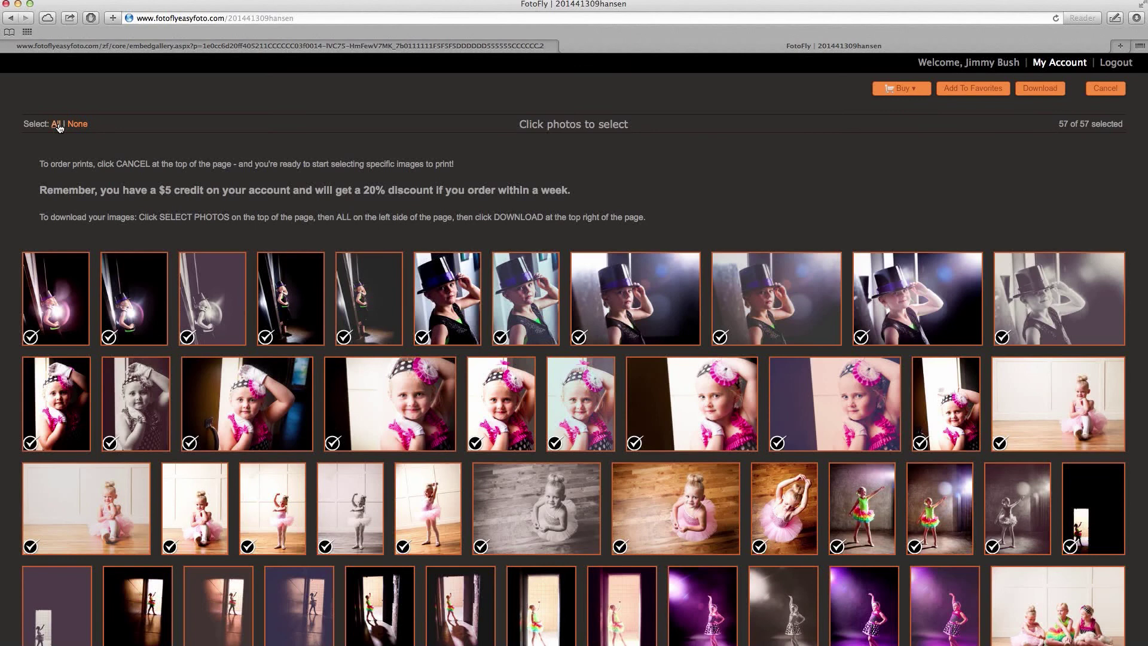
pyautogui.click(1045, 89)
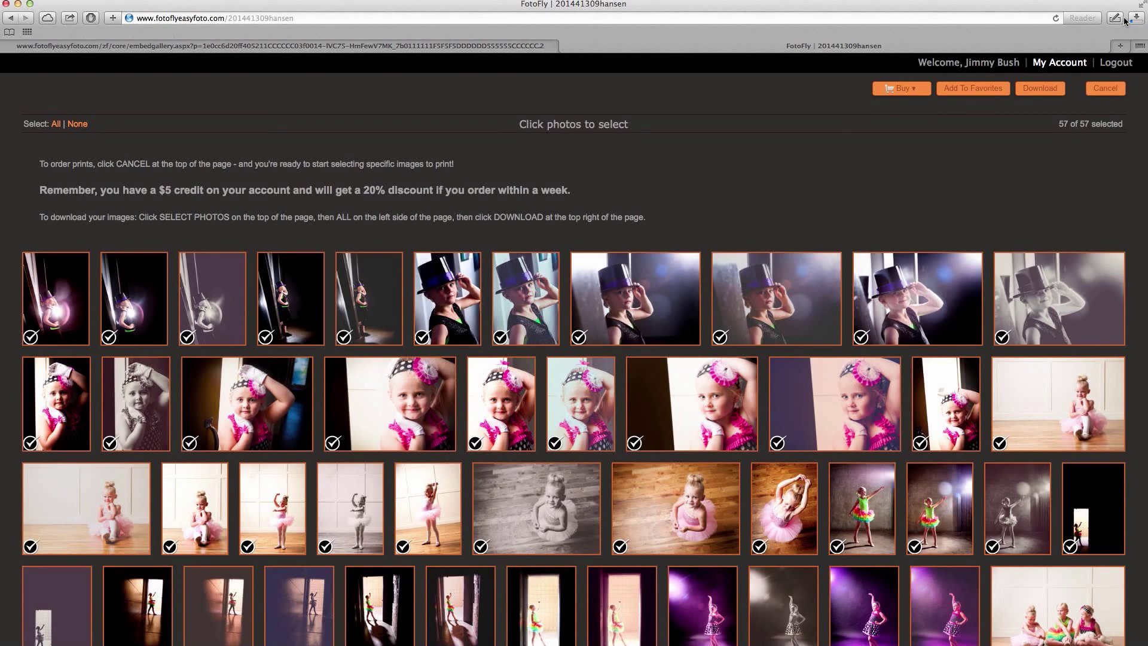